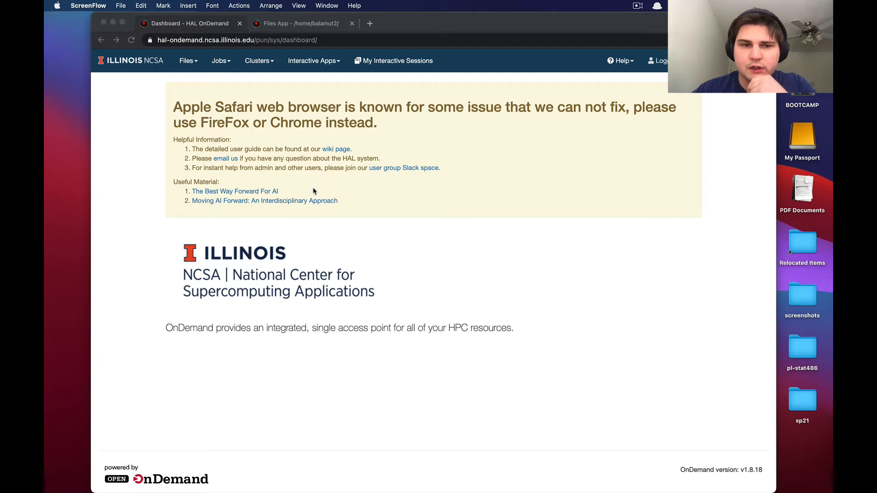
# Step: Switch to the terminal window and print the current working directory with pwd
pyautogui.press('super+Tab')
pyautogui.press('super+Tab')
pyautogui.press('super+Tab')
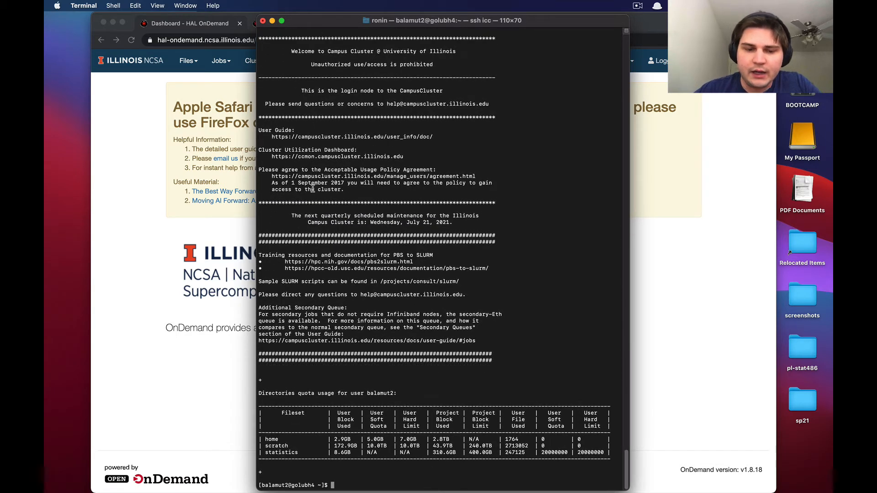
pyautogui.write('pwd')
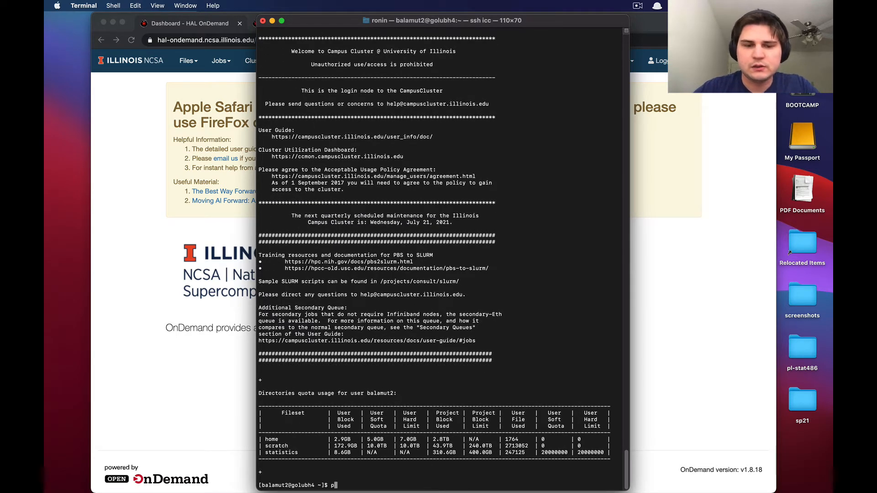
pyautogui.press('Return')
pyautogui.write('sru')
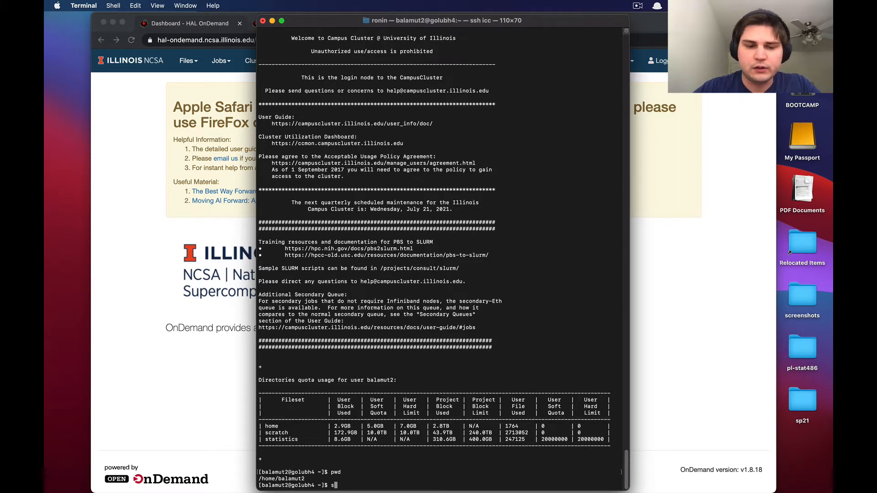
pyautogui.press('BackSpace')
pyautogui.press('BackSpace')
pyautogui.press('BackSpace')
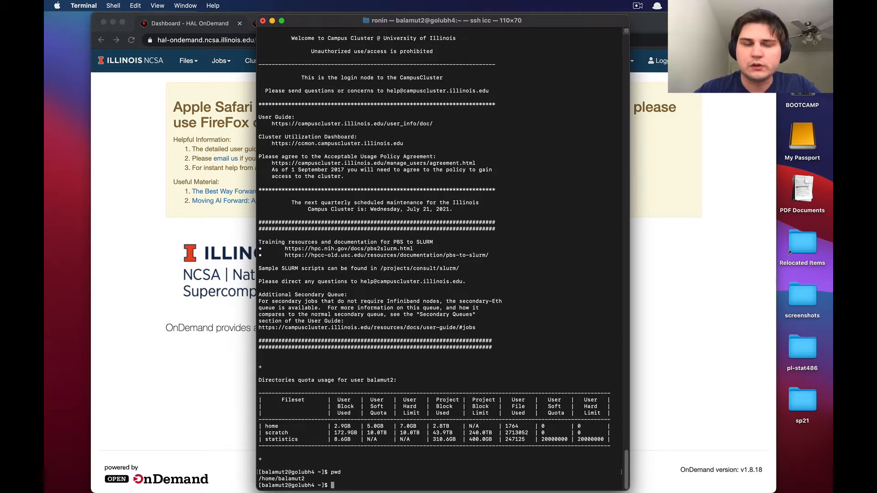
# Step: Return to the browser, open the home directory in the web file manager, and create a new directory named testing
pyautogui.press('super+Tab')
pyautogui.press('super+Tab')
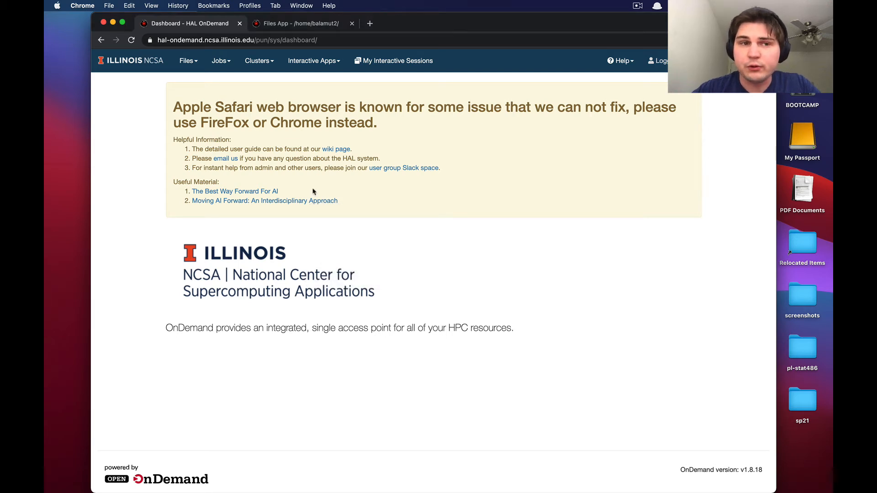
pyautogui.click(190, 63)
pyautogui.click(198, 84)
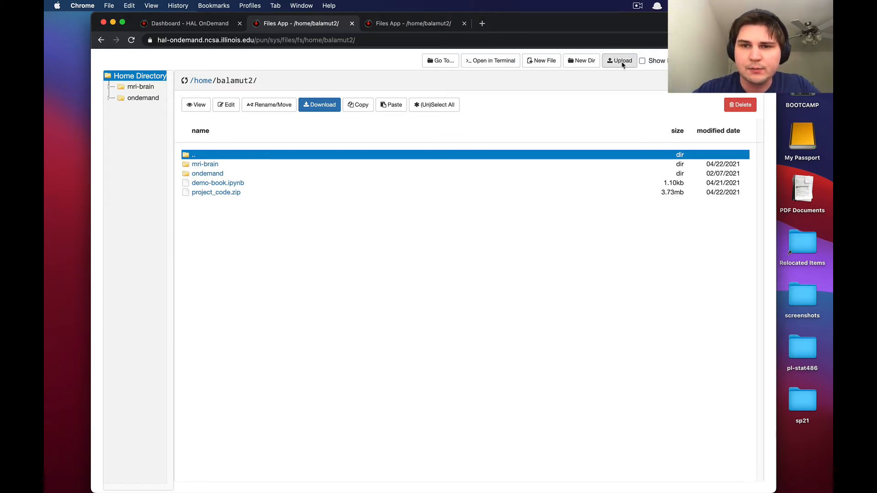
pyautogui.click(582, 66)
pyautogui.write('testing')
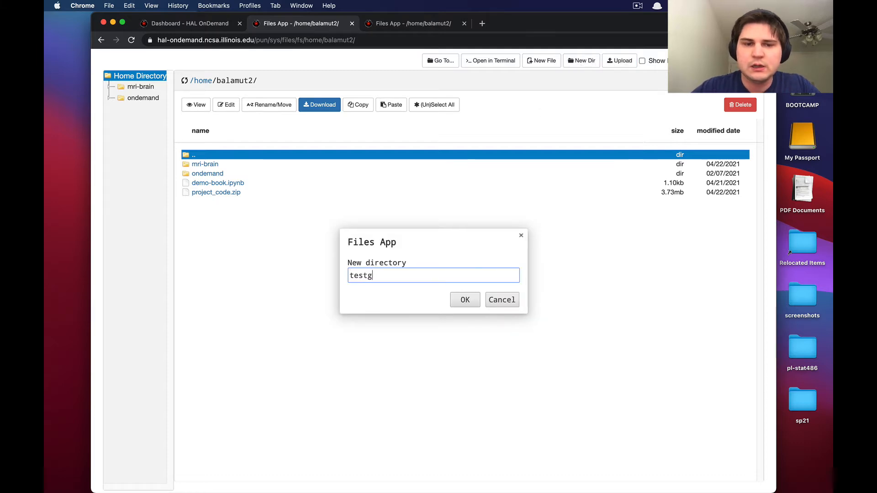
pyautogui.press('Return')
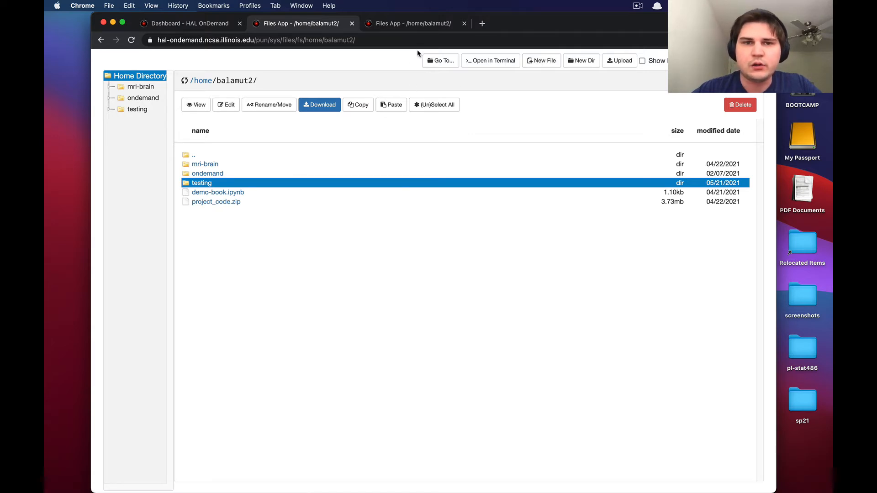
# Step: Open a shell on the cluster from the file manager, enter the account password, and approve login with Duo Push option 1
pyautogui.click(484, 63)
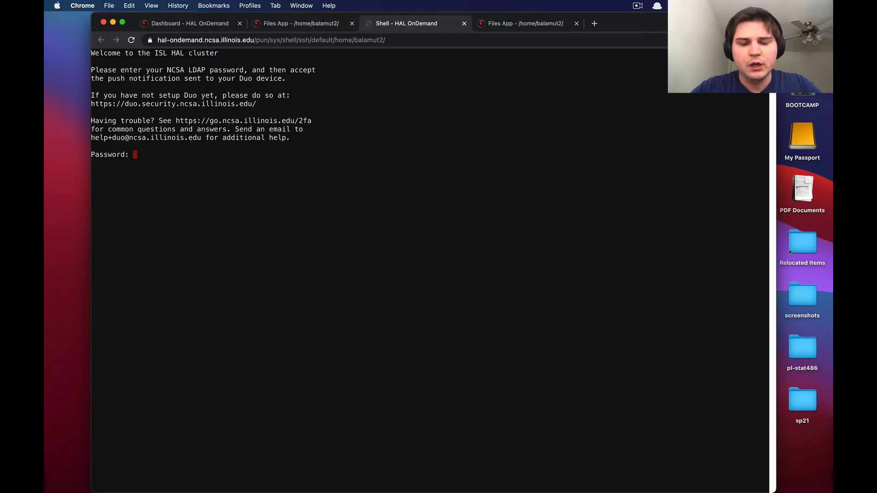
pyautogui.press('Return')
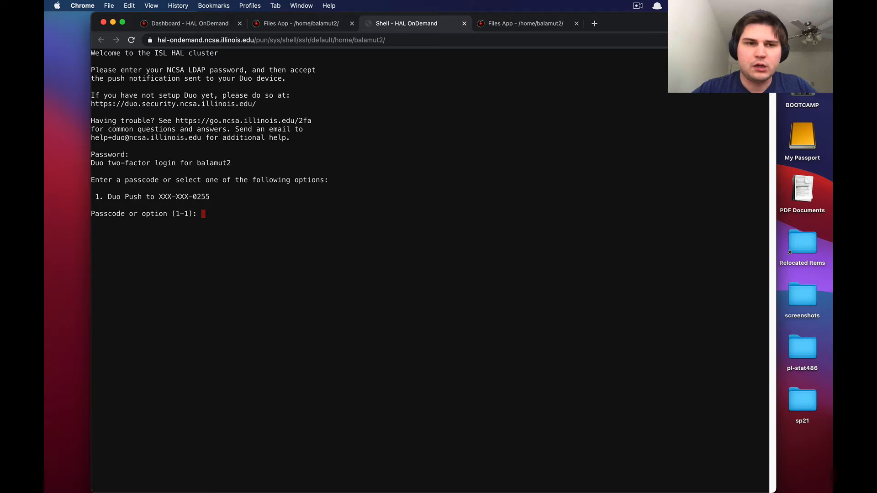
pyautogui.write('1')
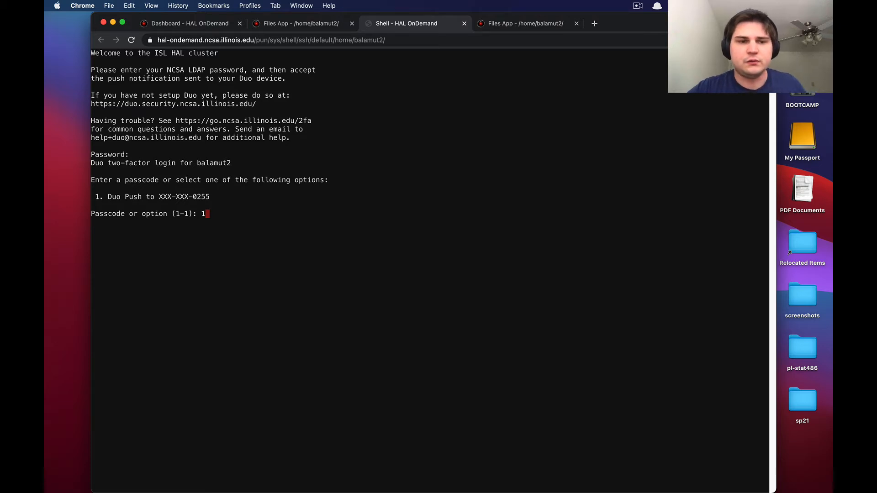
pyautogui.press('Return')
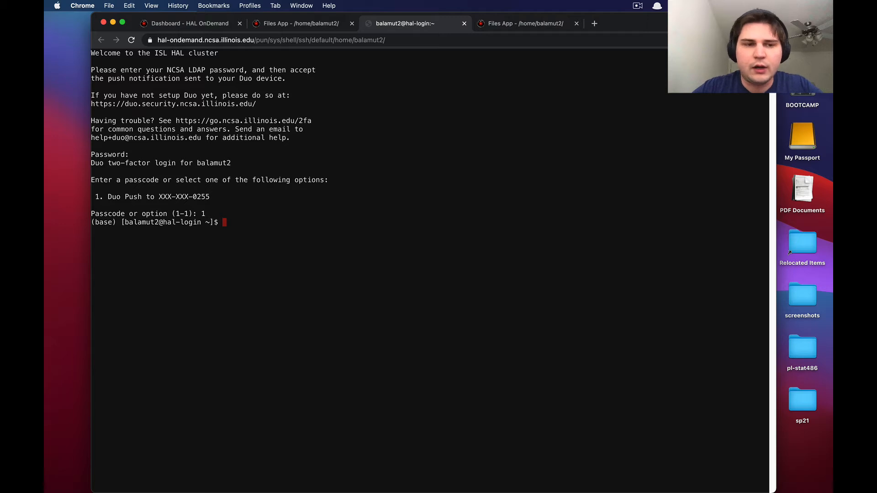
# Step: Print the working directory with pwd and list all files in long format with ls -la
pyautogui.write('pwd')
pyautogui.press('Return')
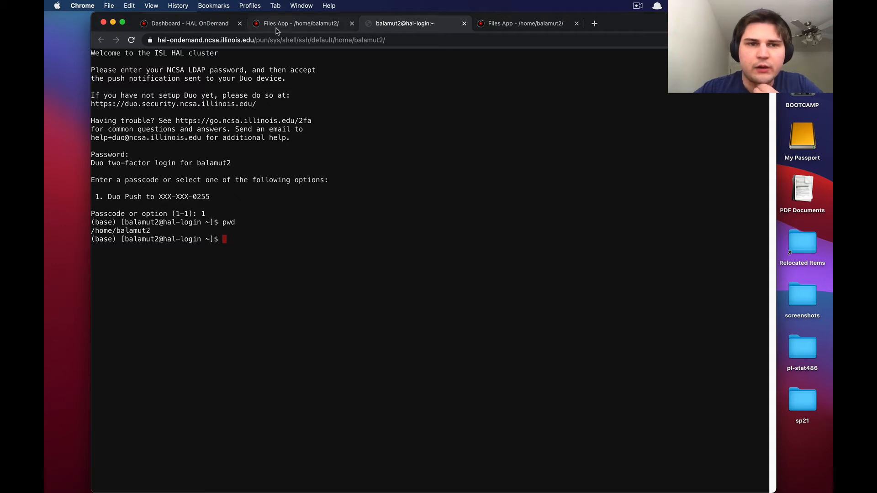
pyautogui.write('ls -la')
pyautogui.press('Return')
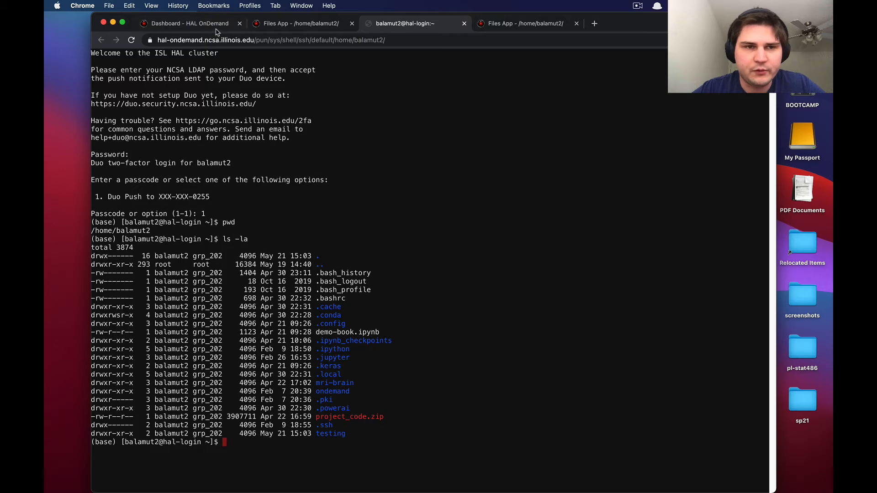
# Step: Launch a new Jupyter Notebook interactive session from the dashboard with the default settings
pyautogui.click(280, 28)
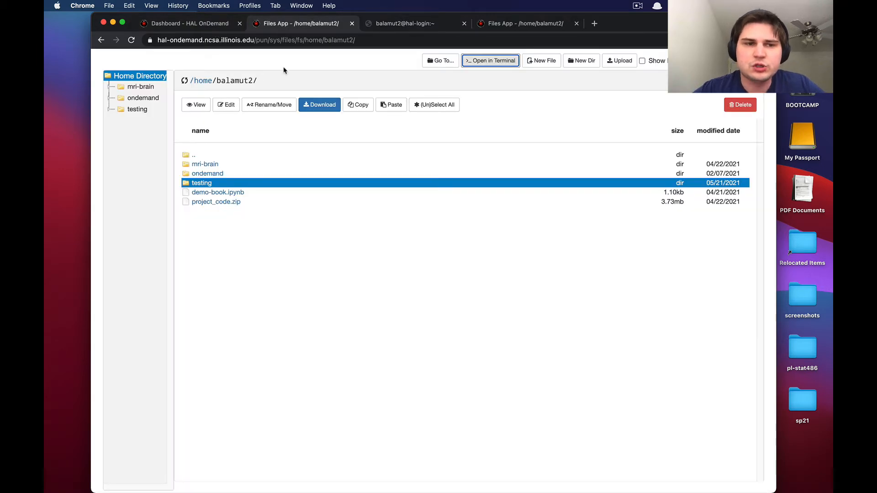
pyautogui.click(279, 136)
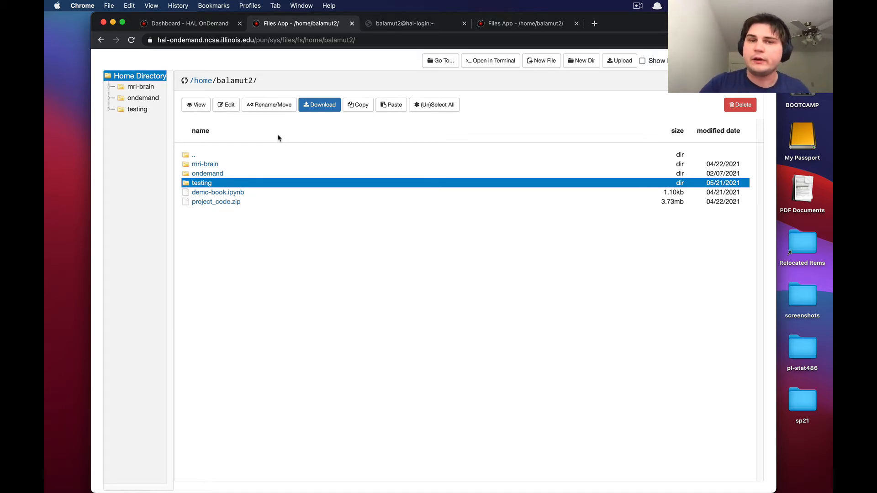
pyautogui.click(203, 24)
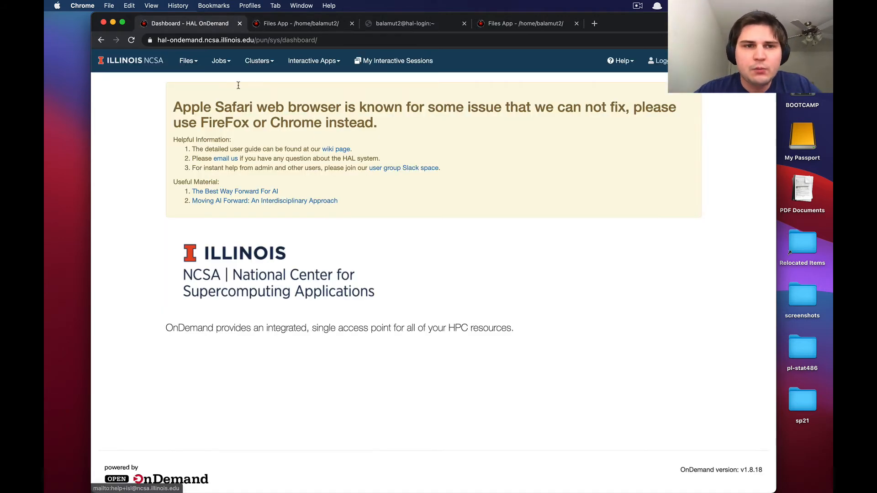
pyautogui.click(303, 64)
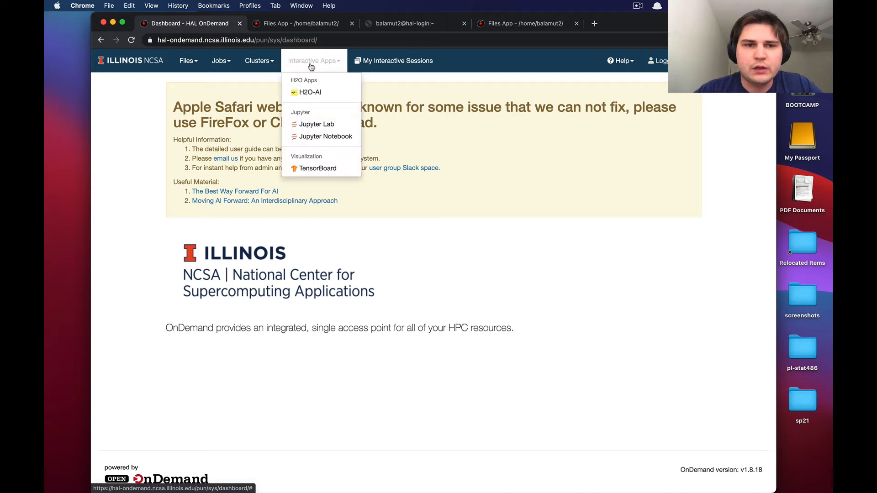
pyautogui.click(308, 136)
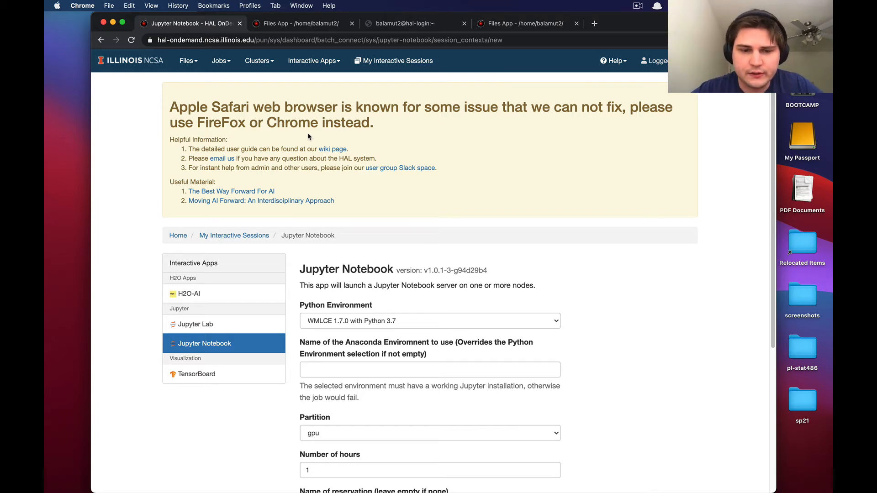
pyautogui.scroll(-5, 308, 137)
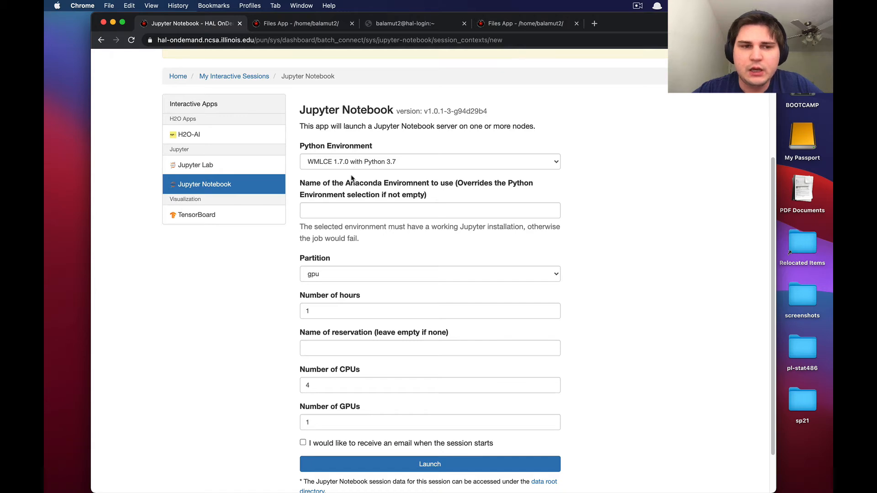
pyautogui.scroll(-1, 352, 178)
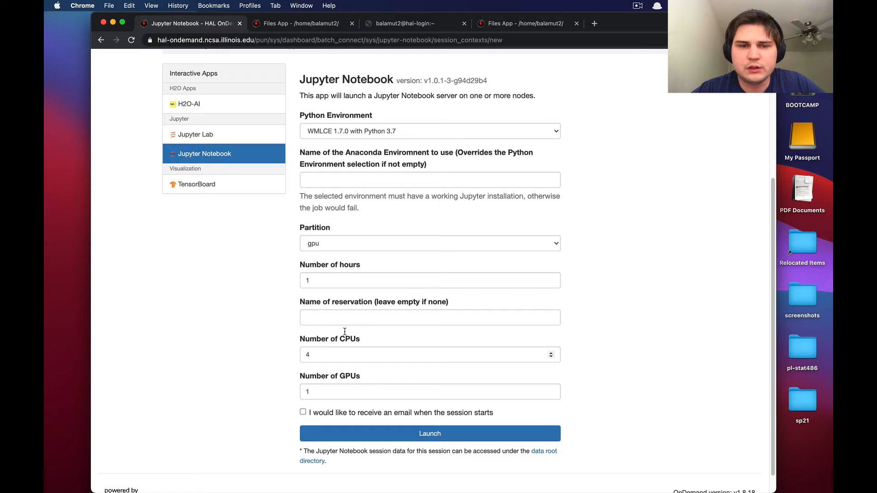
pyautogui.click(368, 439)
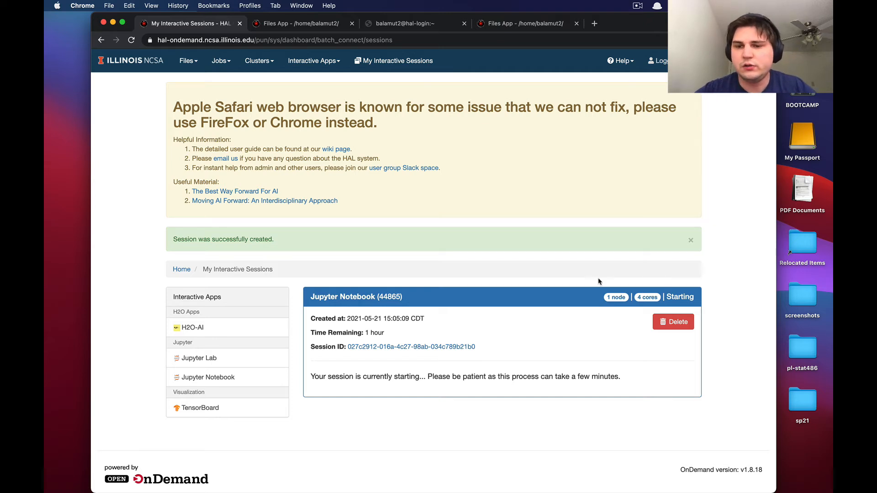
# Step: Refresh the interactive sessions page and connect to the running Jupyter session
pyautogui.doubleClick(681, 296)
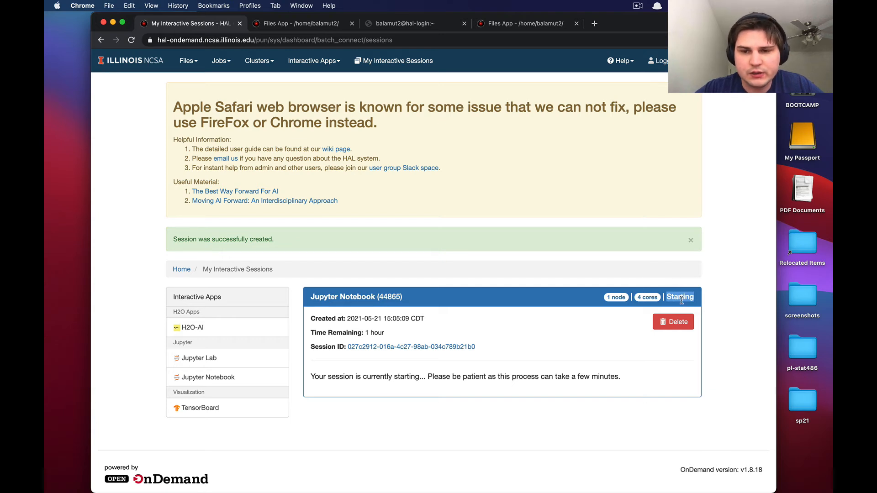
pyautogui.click(457, 408)
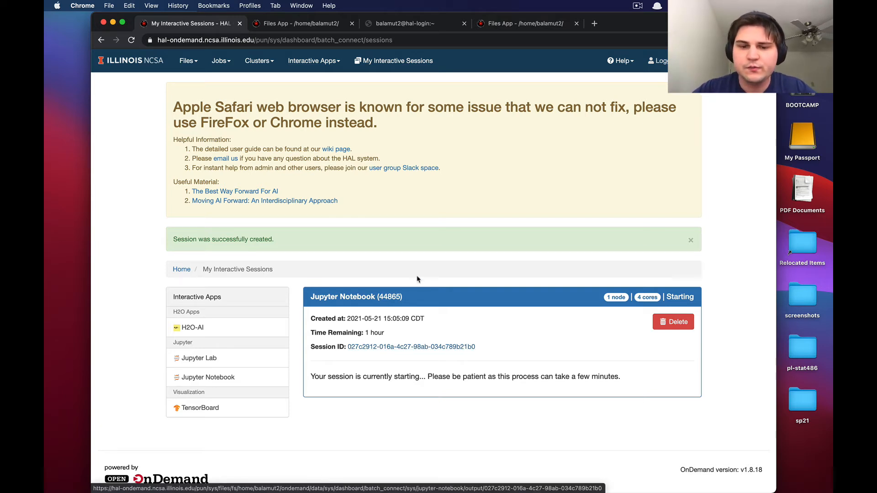
pyautogui.press('super+r')
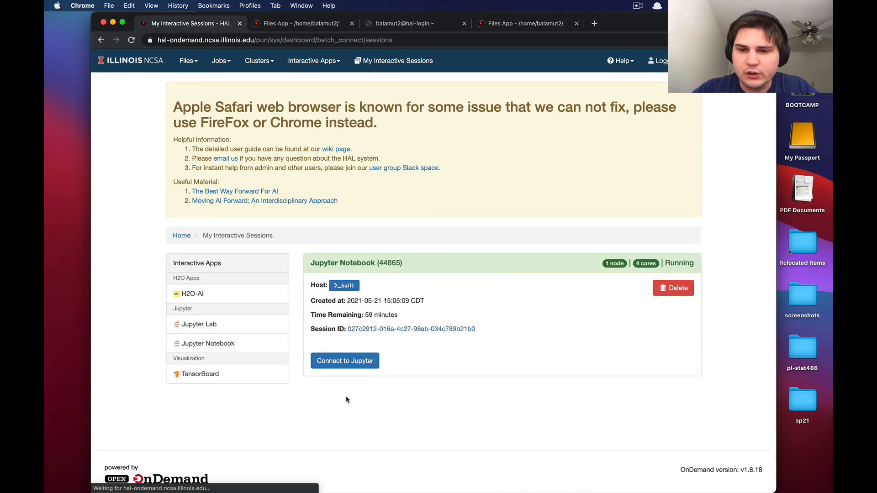
pyautogui.click(338, 363)
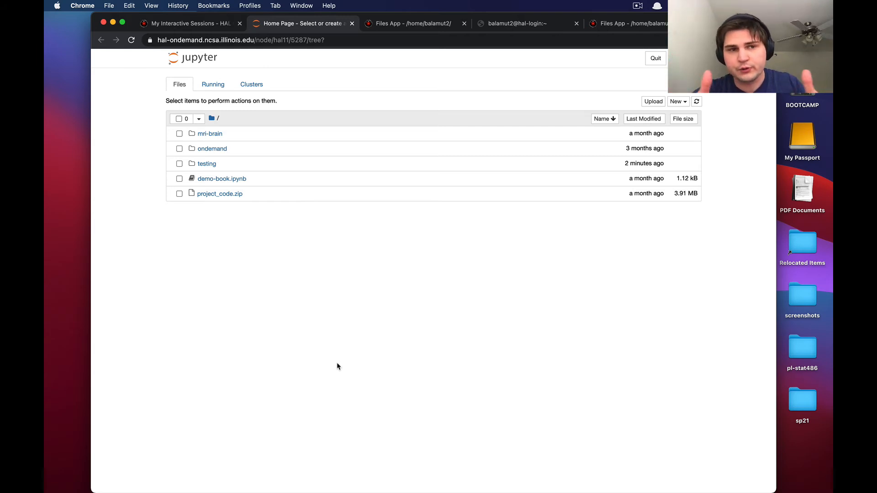
# Step: Open demo-book.ipynb, replace the first cell's code with 3 + 2, and run that cell
pyautogui.click(220, 179)
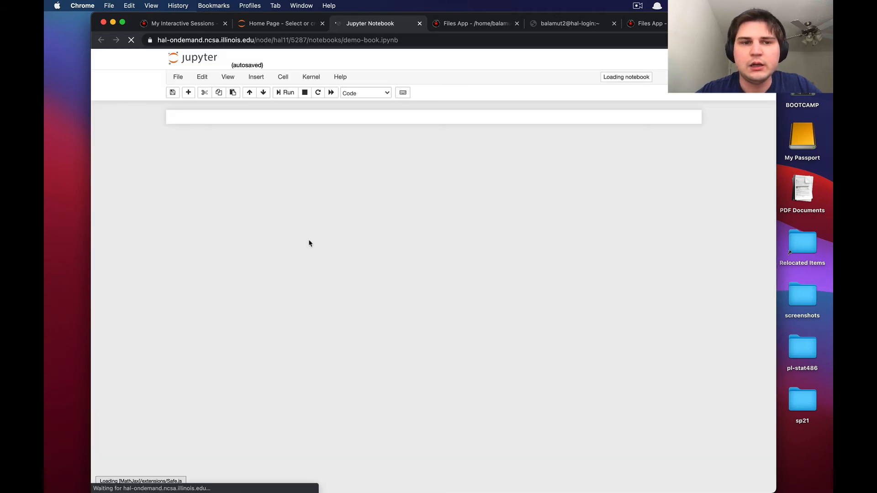
pyautogui.click(263, 130)
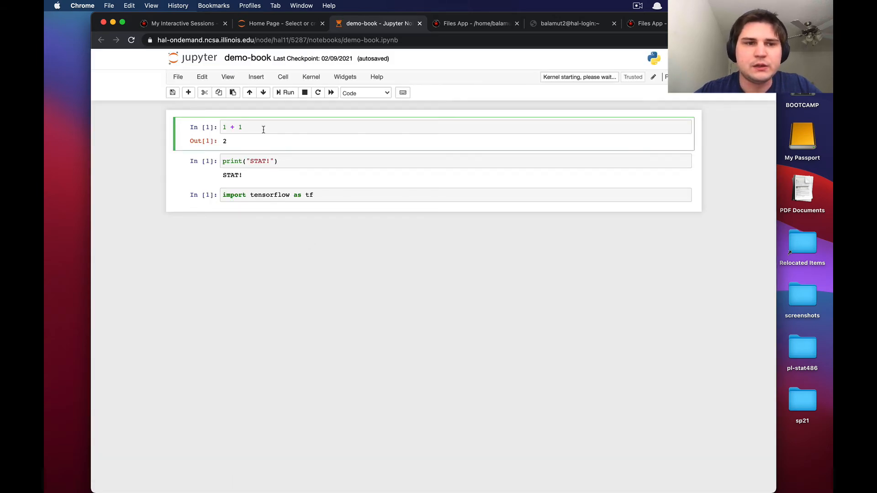
pyautogui.press('BackSpace')
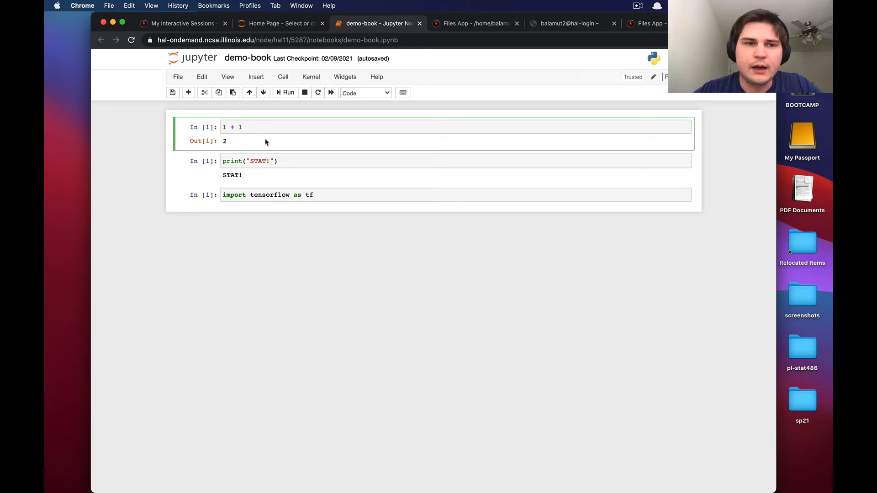
pyautogui.press('BackSpace')
pyautogui.press('BackSpace')
pyautogui.press('BackSpace')
pyautogui.press('BackSpace')
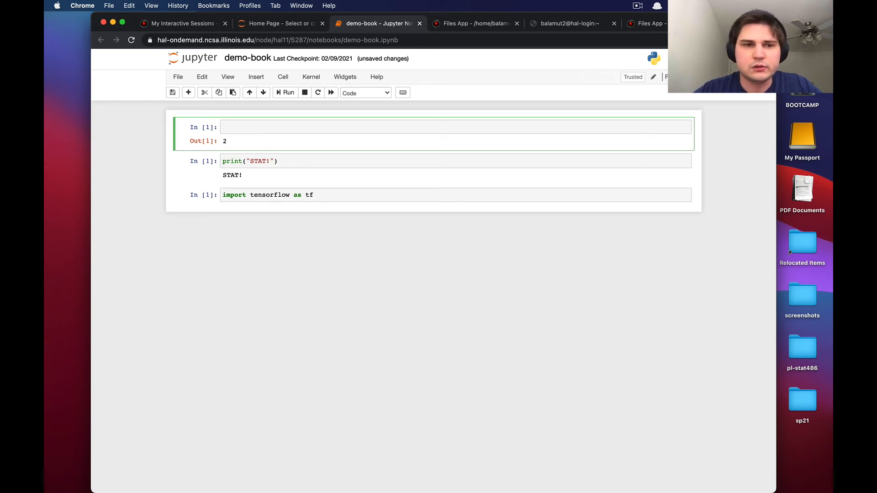
pyautogui.write('3 + 2')
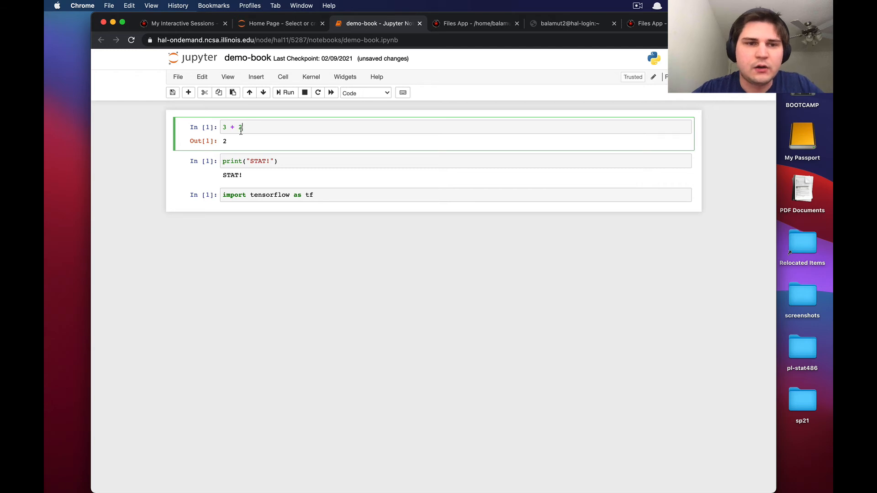
pyautogui.hotkey('ctrl', 'Return')
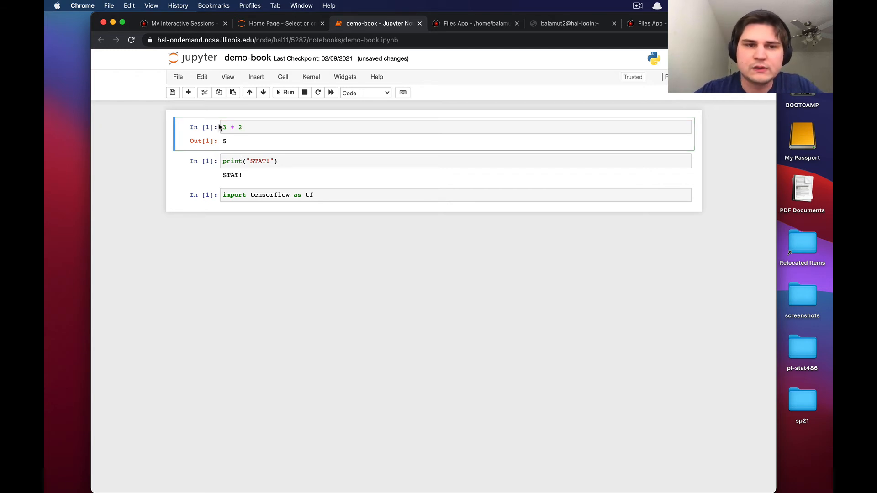
# Step: Run the print("STAT!") cell and the import tensorflow as tf cell in the notebook
pyautogui.click(259, 161)
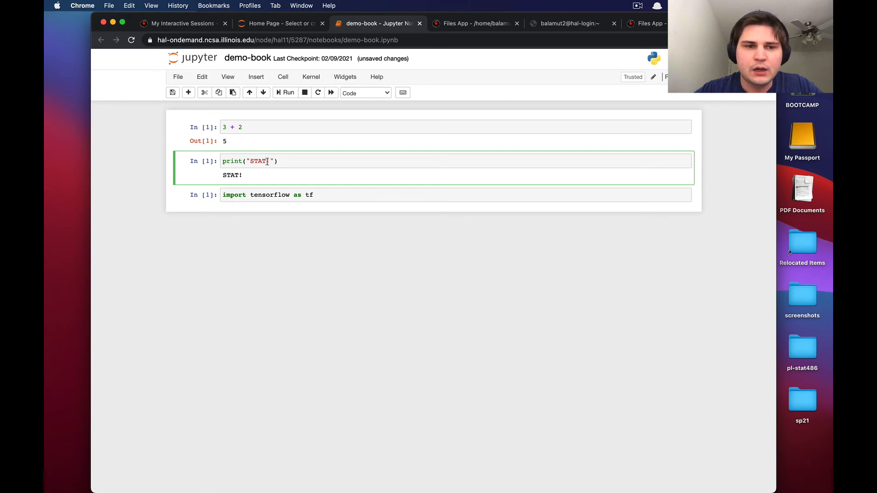
pyautogui.hotkey('ctrl', 'Return')
pyautogui.click(260, 199)
pyautogui.hotkey('ctrl', 'Return')
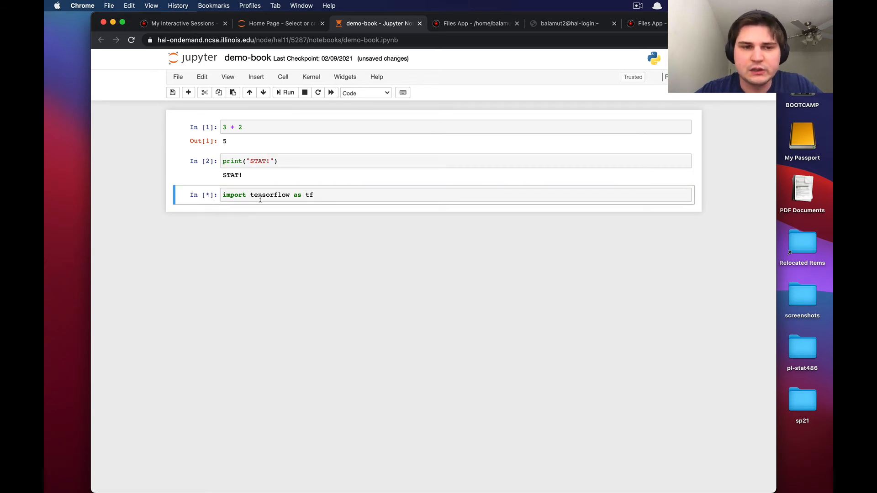
pyautogui.click(364, 199)
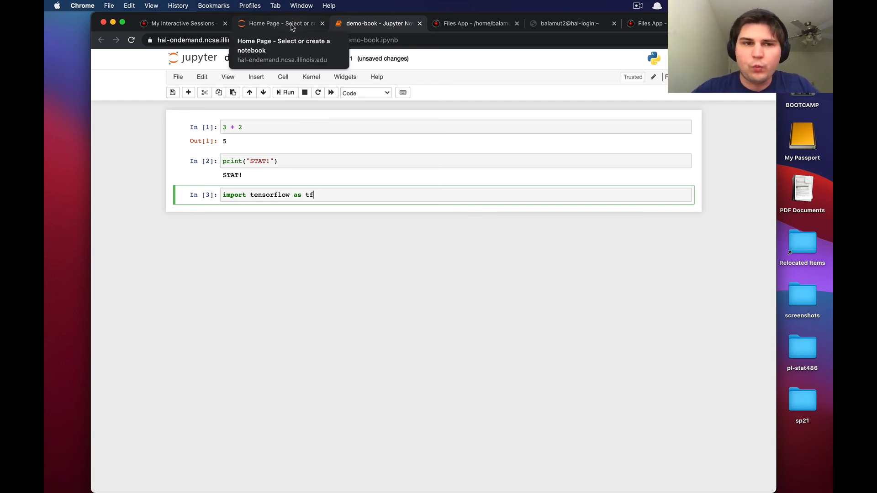
# Step: Delete the running Jupyter Notebook session from the interactive sessions page, confirming the deletion
pyautogui.click(267, 24)
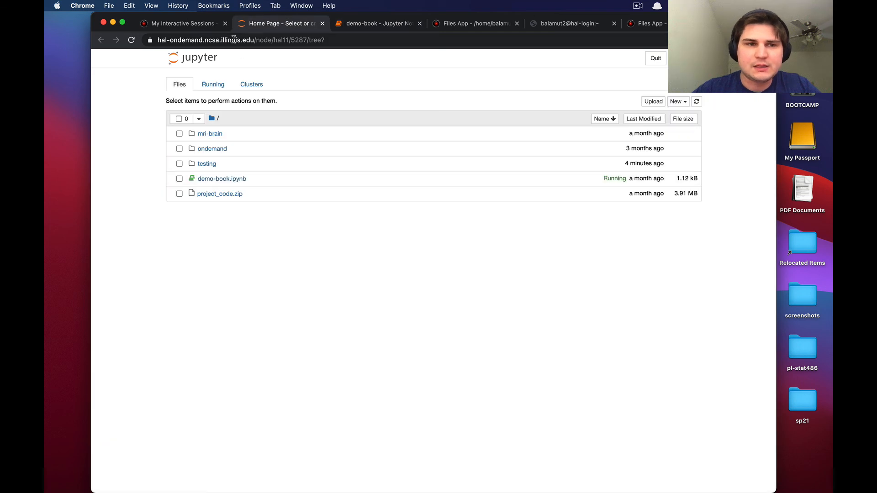
pyautogui.click(199, 23)
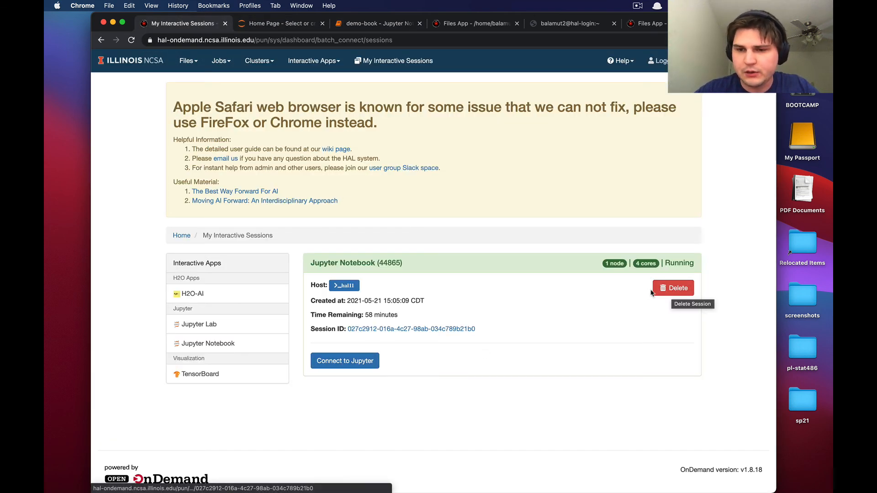
pyautogui.click(680, 289)
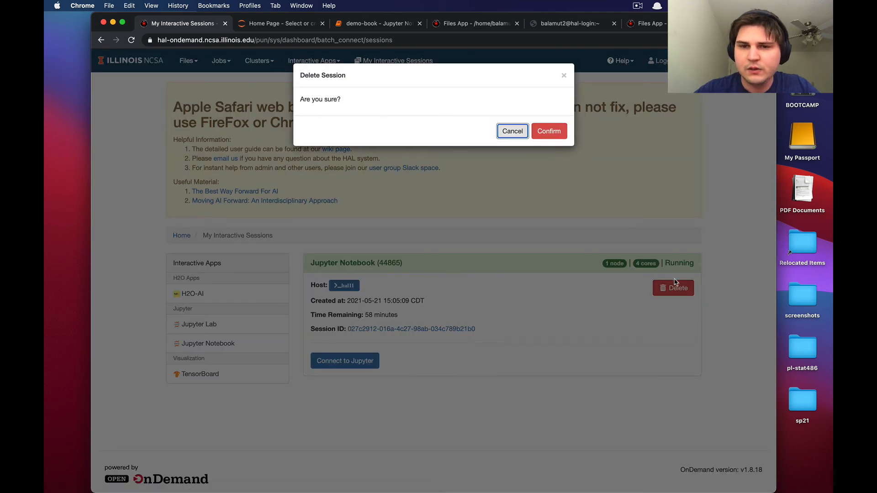
pyautogui.click(559, 132)
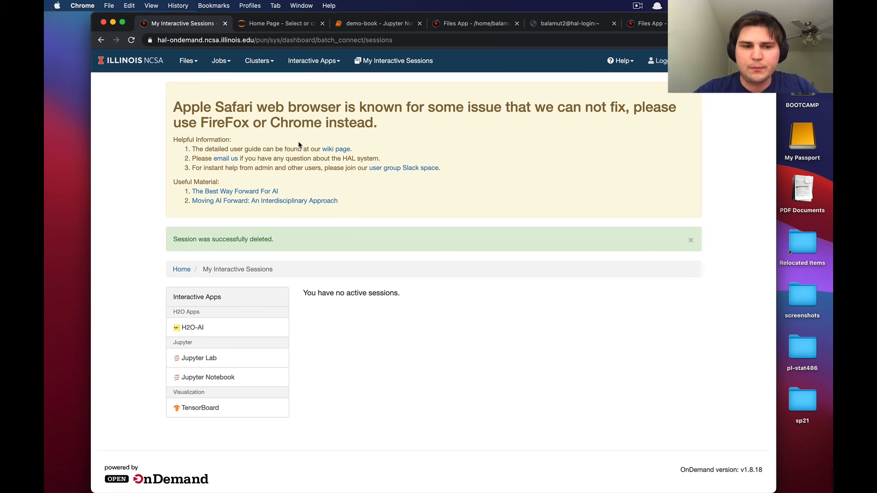
# Step: Open the Jupyter Notebook launch form and review its session settings
pyautogui.click(219, 377)
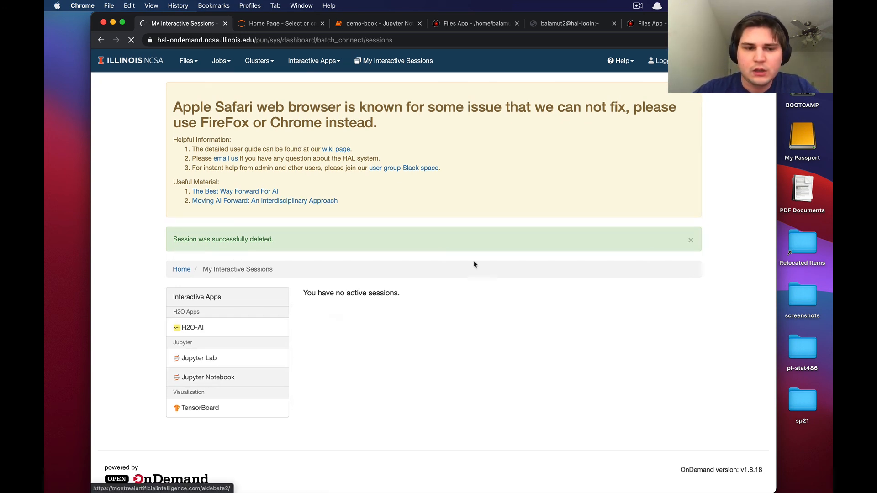
pyautogui.scroll(-3, 404, 356)
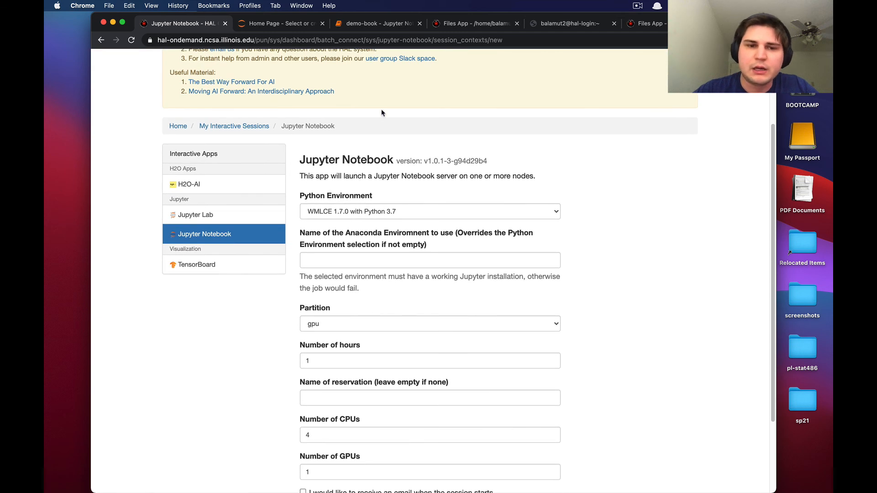
pyautogui.scroll(3, 308, 215)
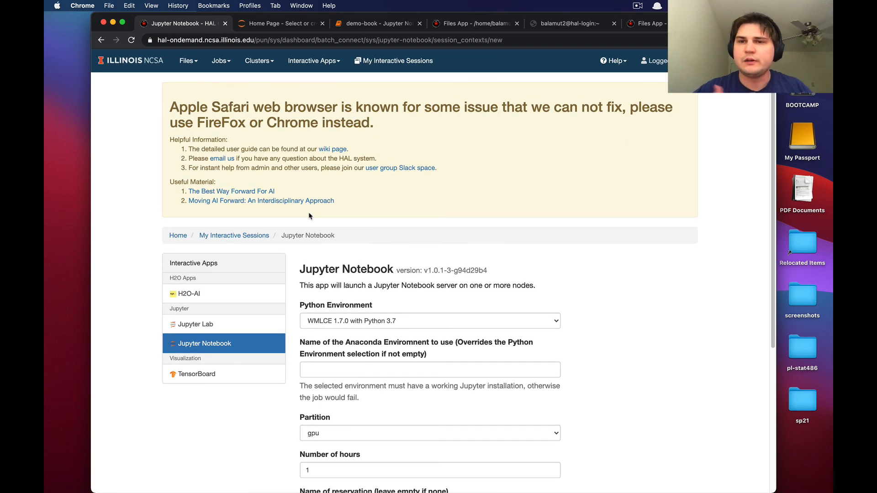